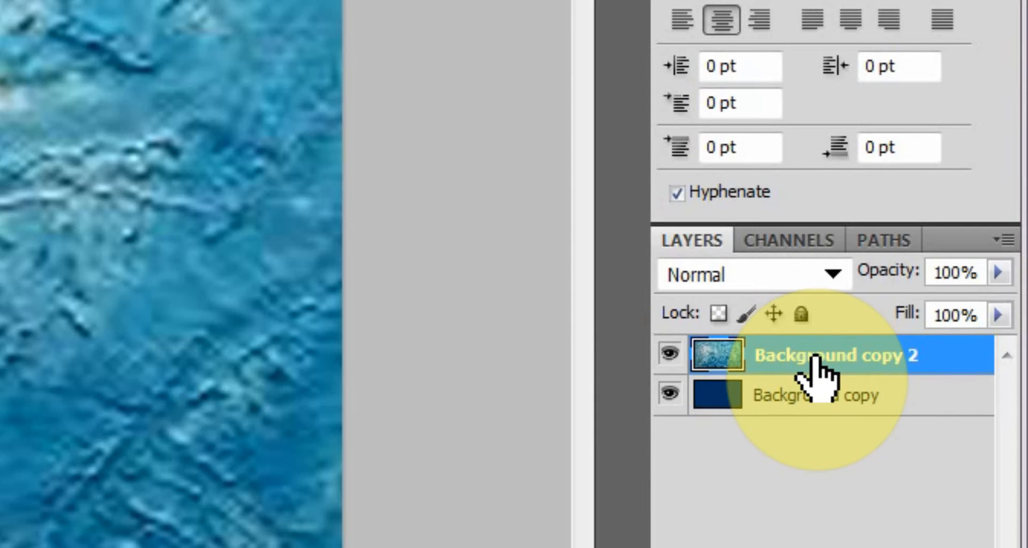
Rename the Background copy 2 layer as Text texture
right_click(817, 354)
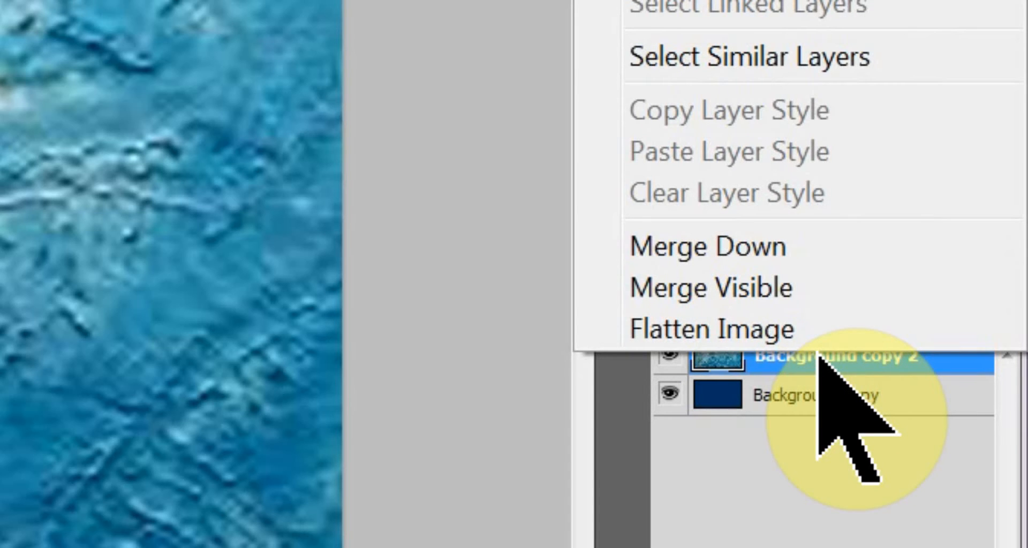
double_click(796, 355)
type("Te")
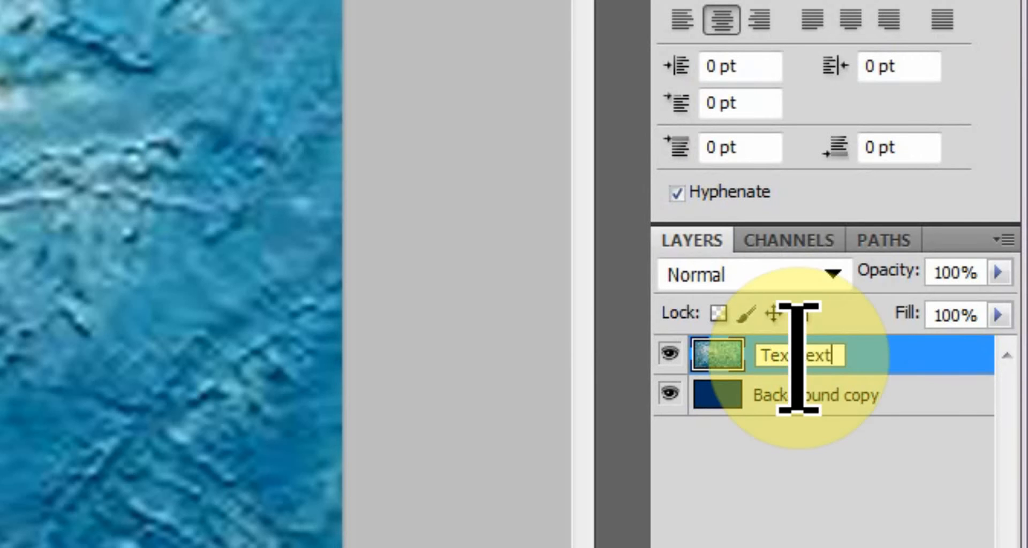
type("xt texture")
key("Return")
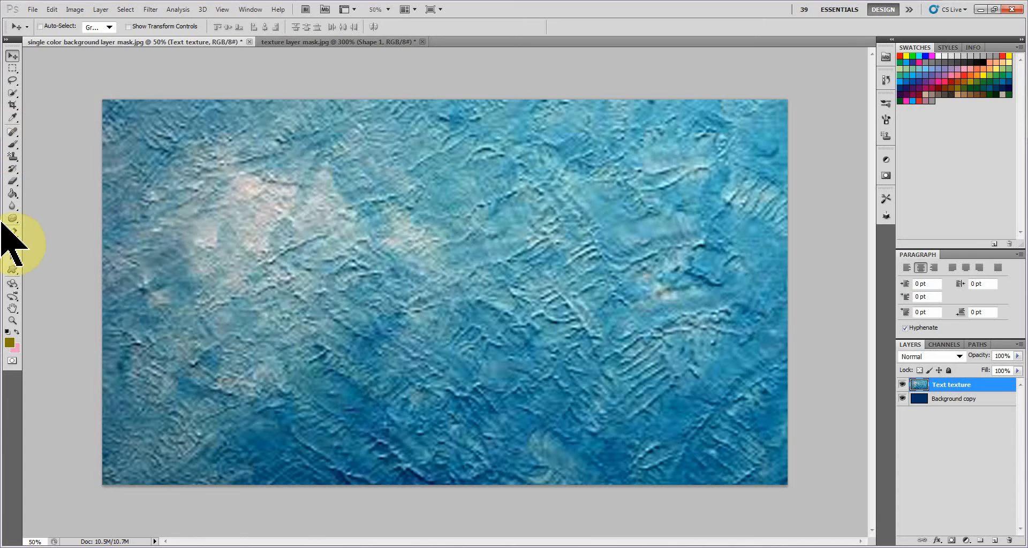
Add a wide text box over the upper middle of the texture reading Beautiful, with the type size at 72 pt
left_click(12, 245)
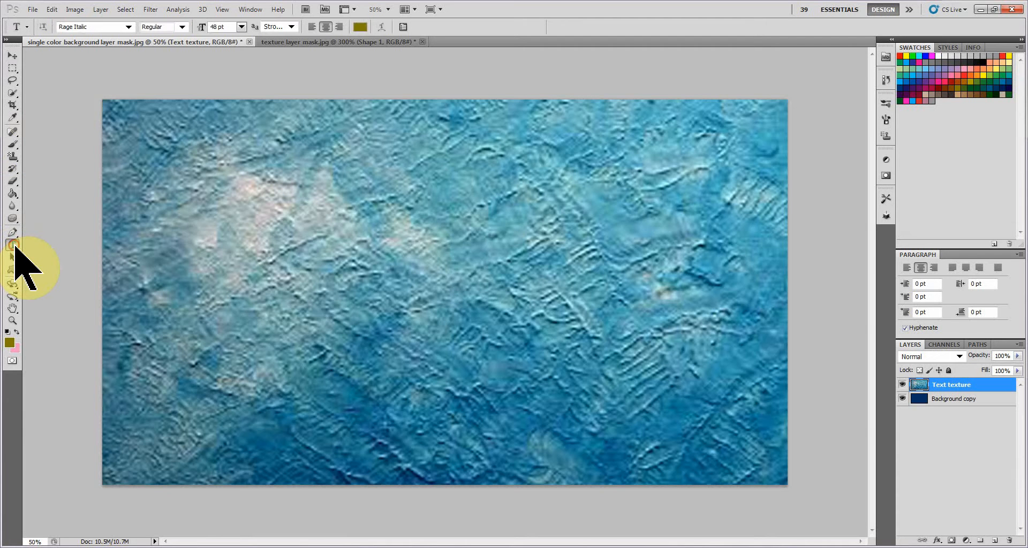
left_click_drag(195, 186, 706, 365)
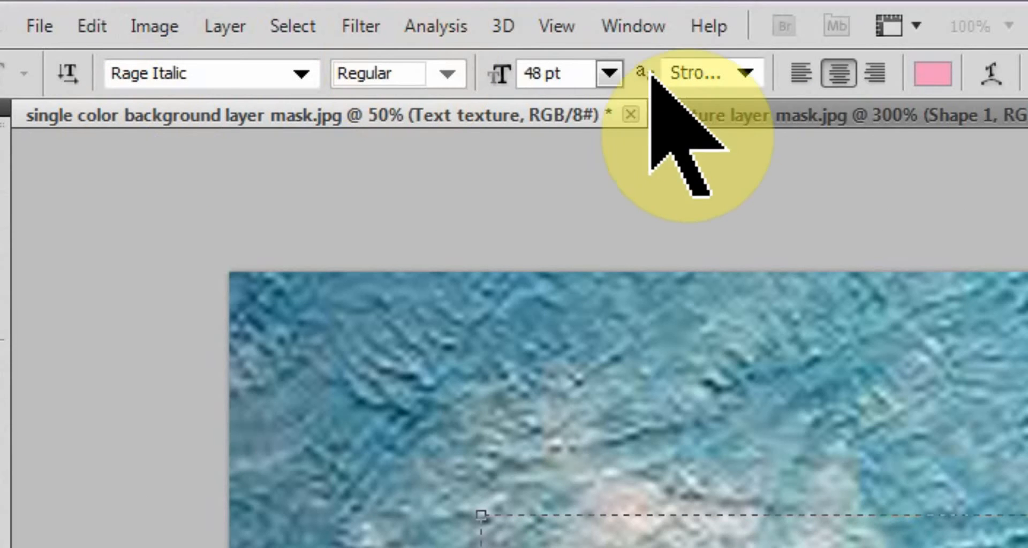
left_click(610, 73)
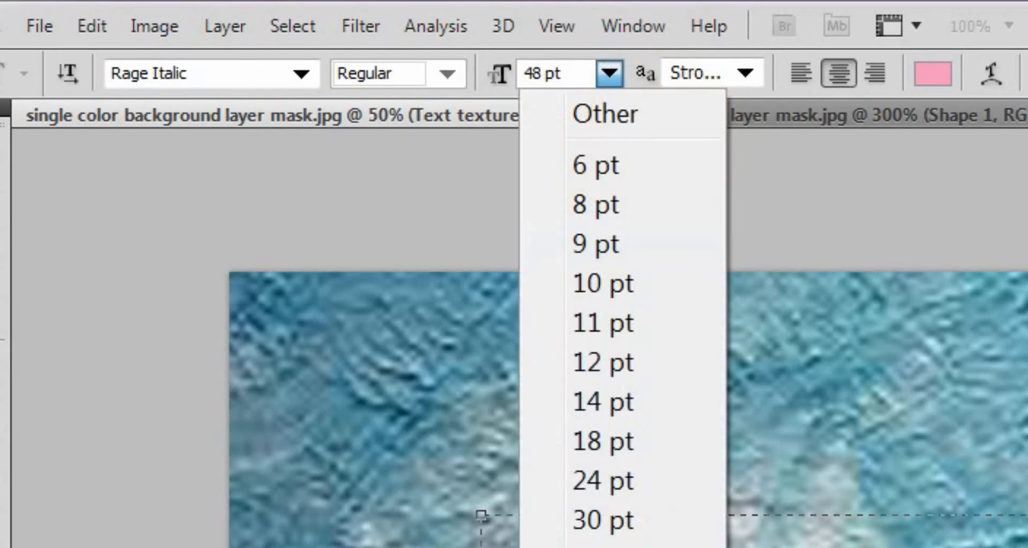
left_click(603, 547)
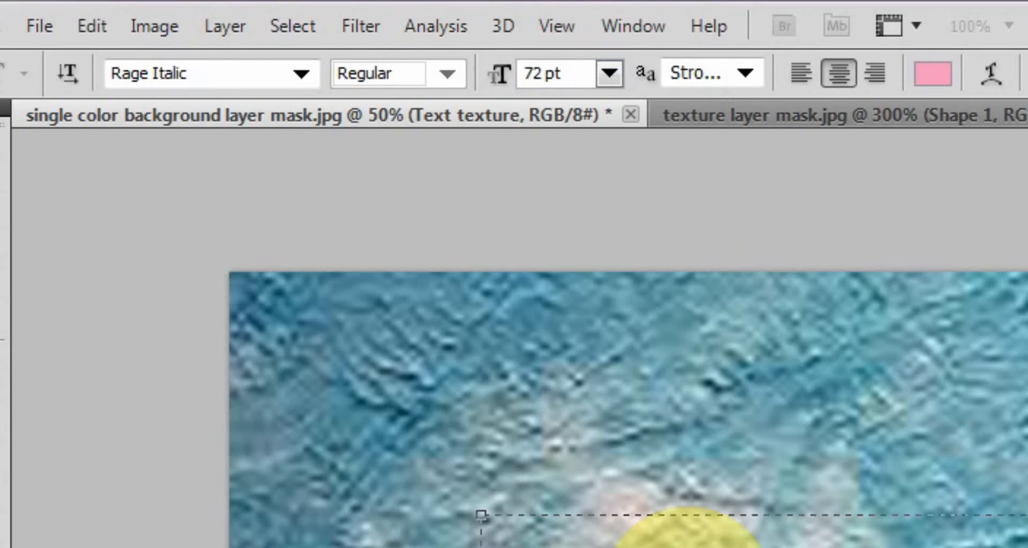
Format the word Beautiful in the Ravie font at 150 pt and finish editing the text
left_click(300, 74)
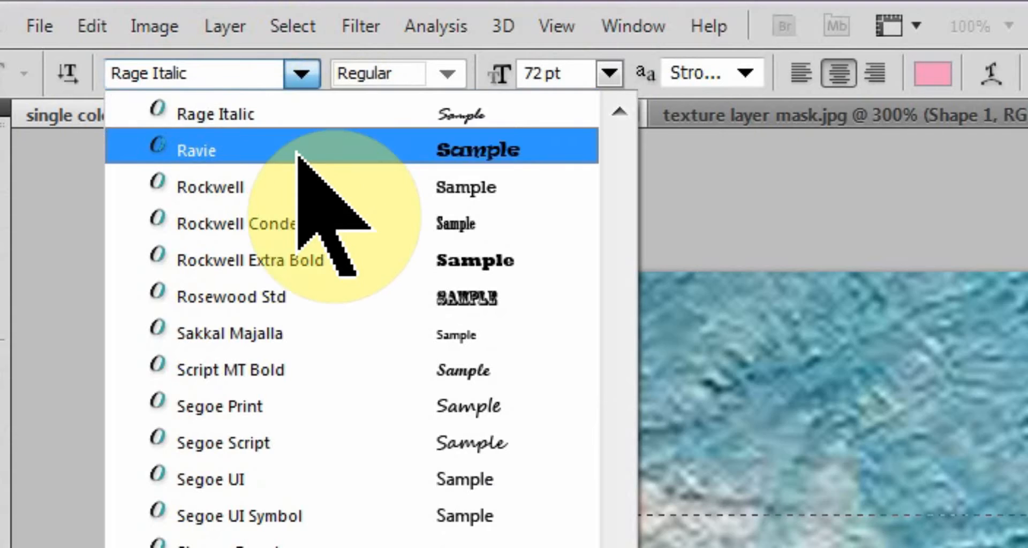
left_click(296, 152)
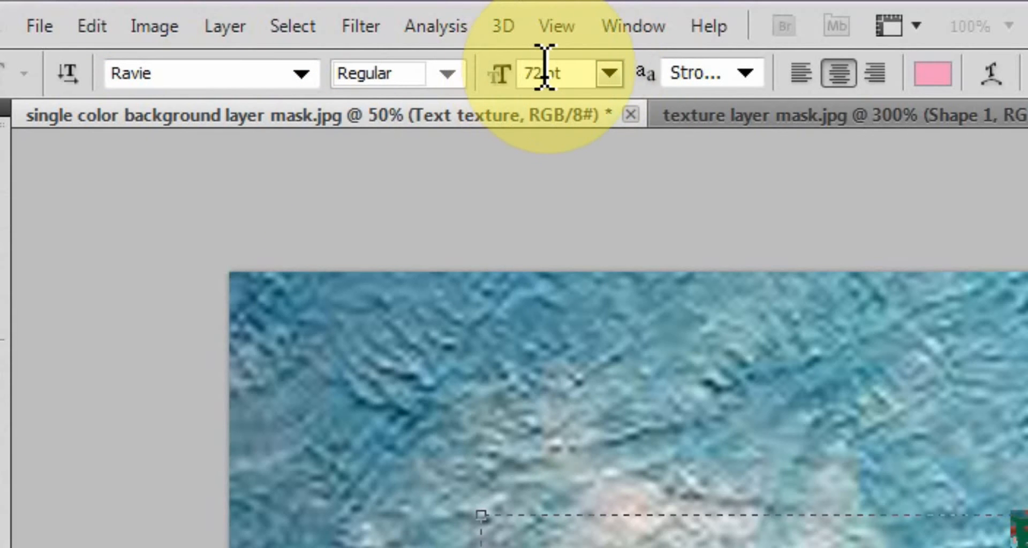
left_click_drag(546, 72, 529, 70)
left_click(506, 75)
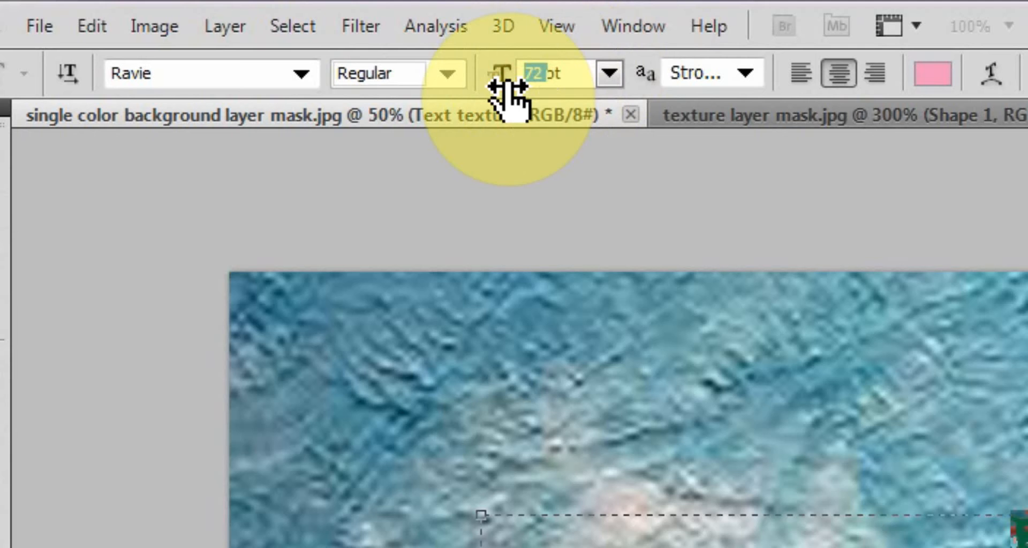
type("150")
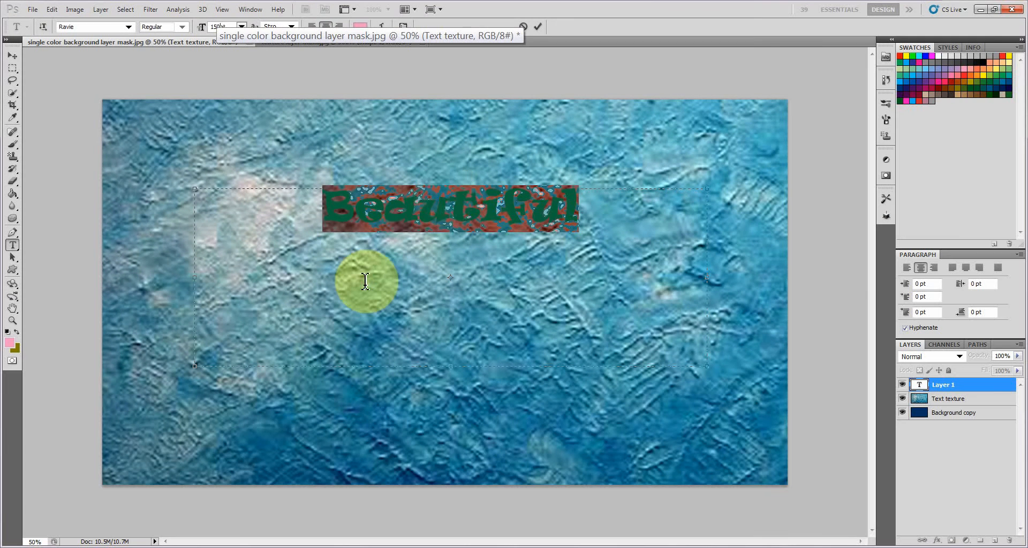
left_click(365, 281)
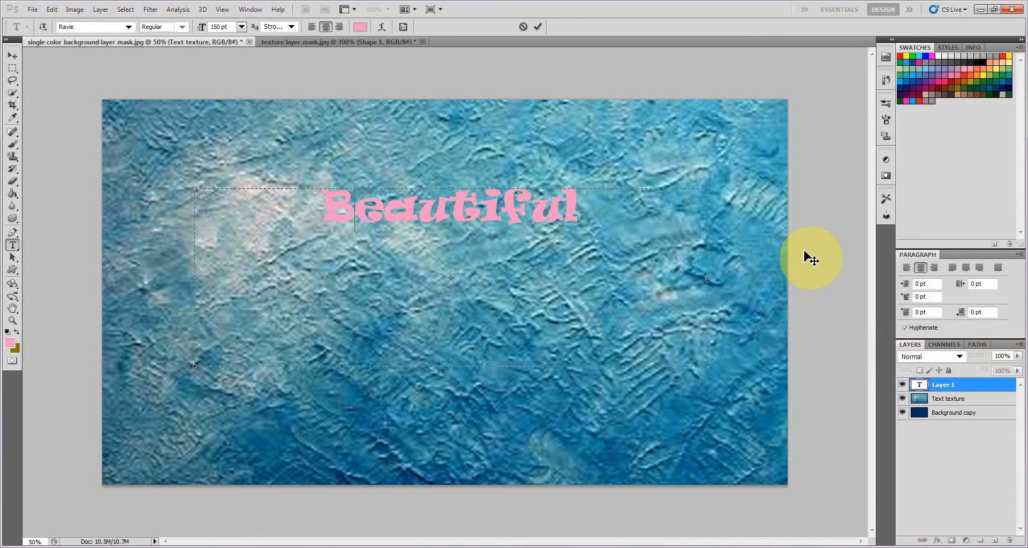
left_click(766, 216)
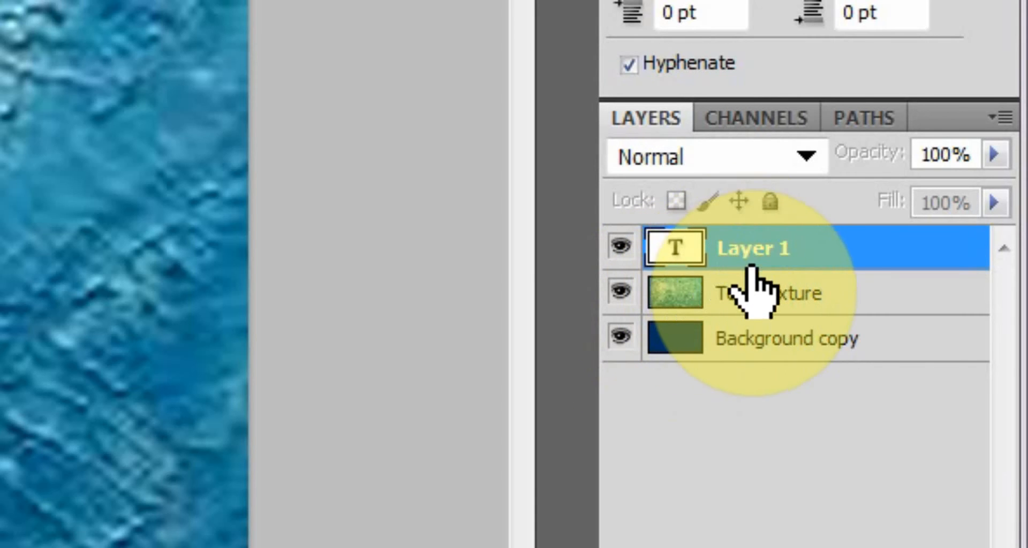
Move the Text texture layer above the Beautiful text layer and clip it to the lettering
left_click(751, 294)
left_click_drag(751, 300, 752, 244)
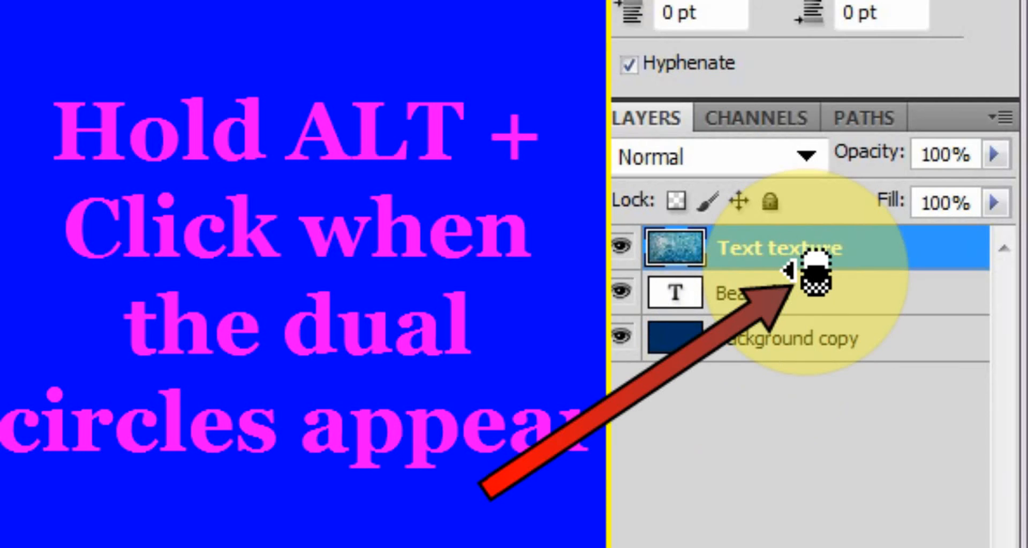
left_click(811, 274, "alt")
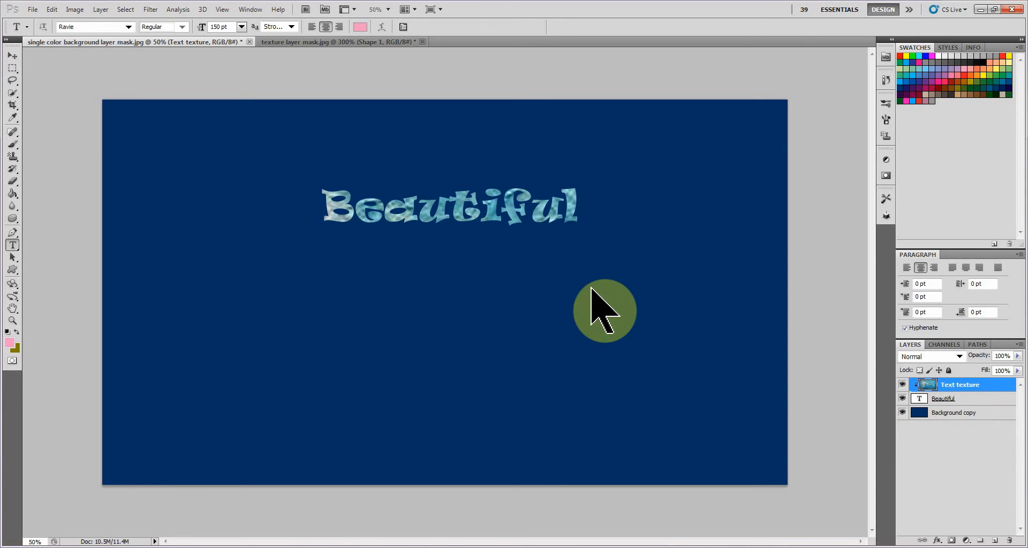
Open the layer style settings of the Beautiful text layer and show its Drop Shadow options with the effect enabled
left_click(944, 402)
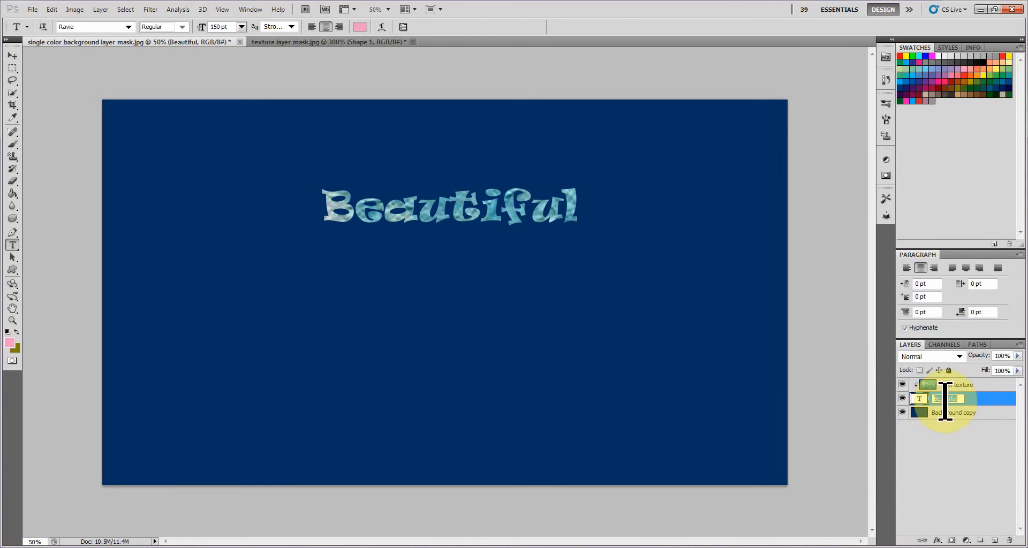
double_click(919, 401)
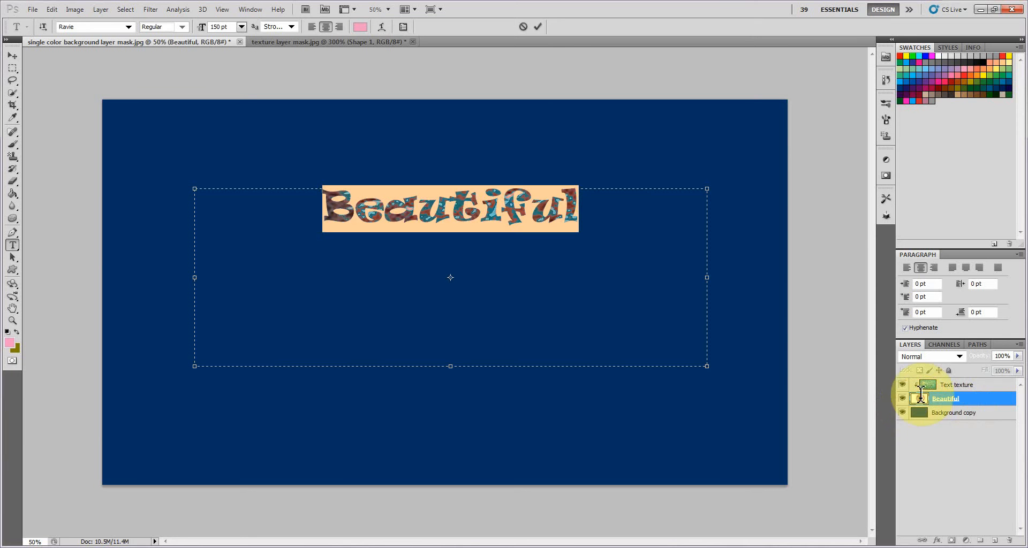
double_click(979, 400)
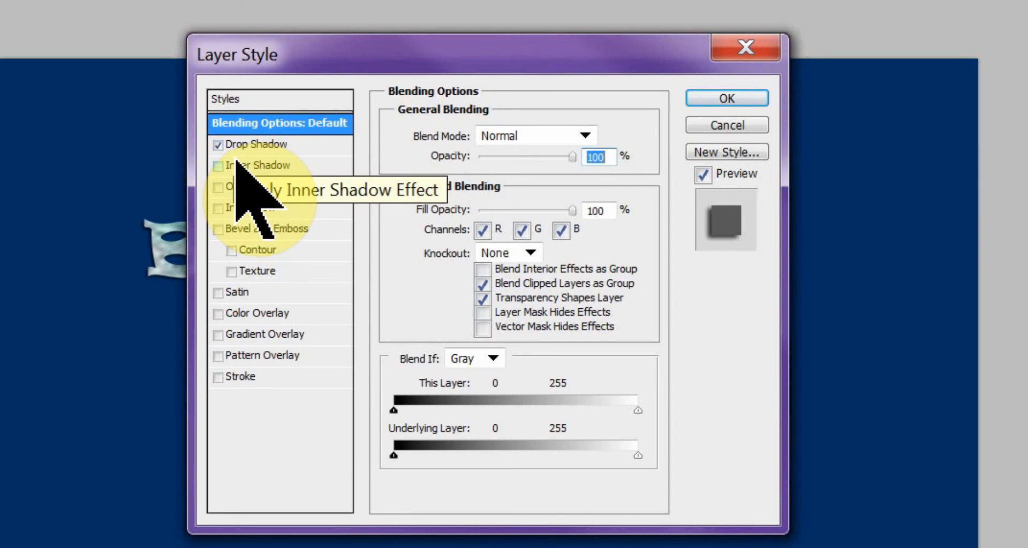
left_click(218, 143)
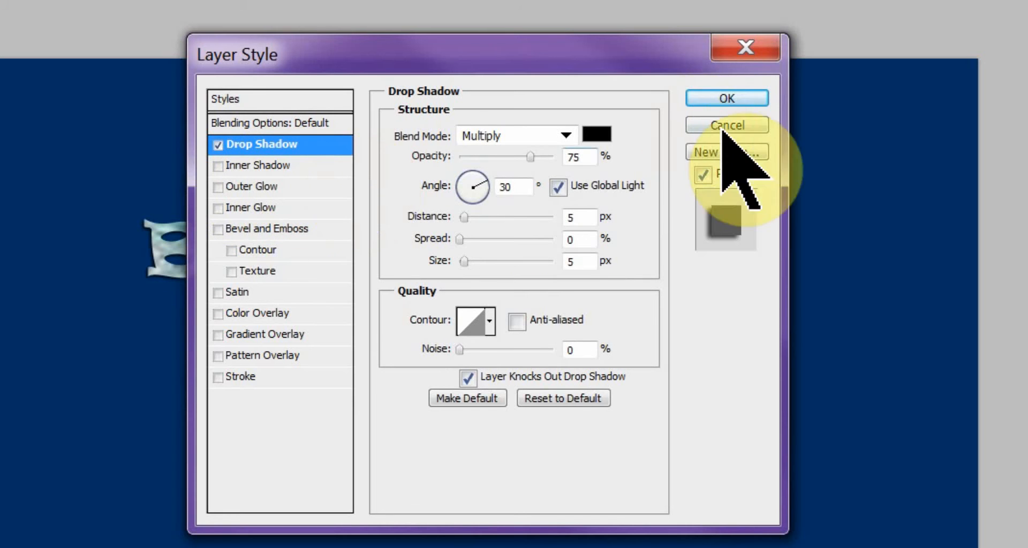
Color the drop shadow magenta-pink, with Normal blend mode, a size of 163 px and a distance of 0 px
left_click(597, 134)
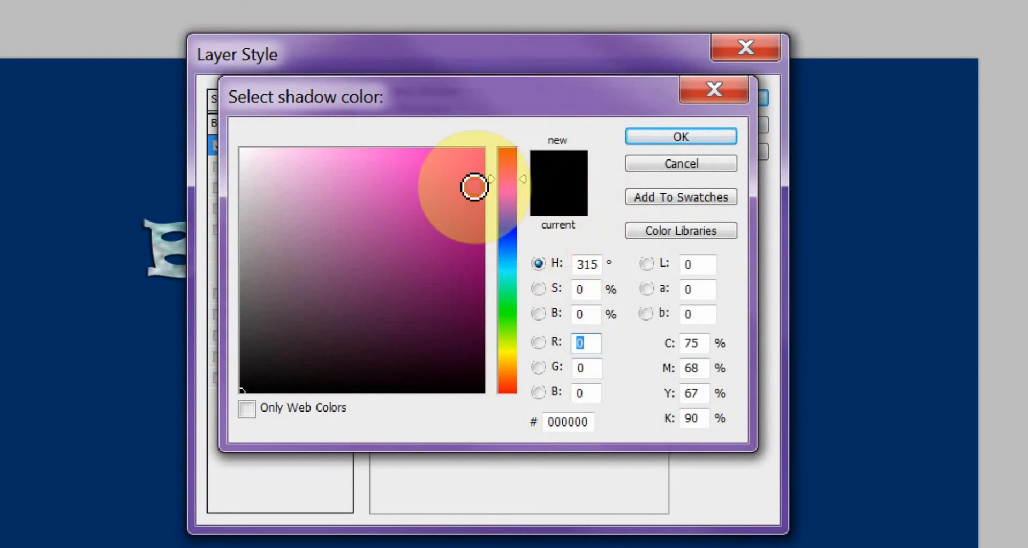
left_click(474, 186)
left_click(632, 135)
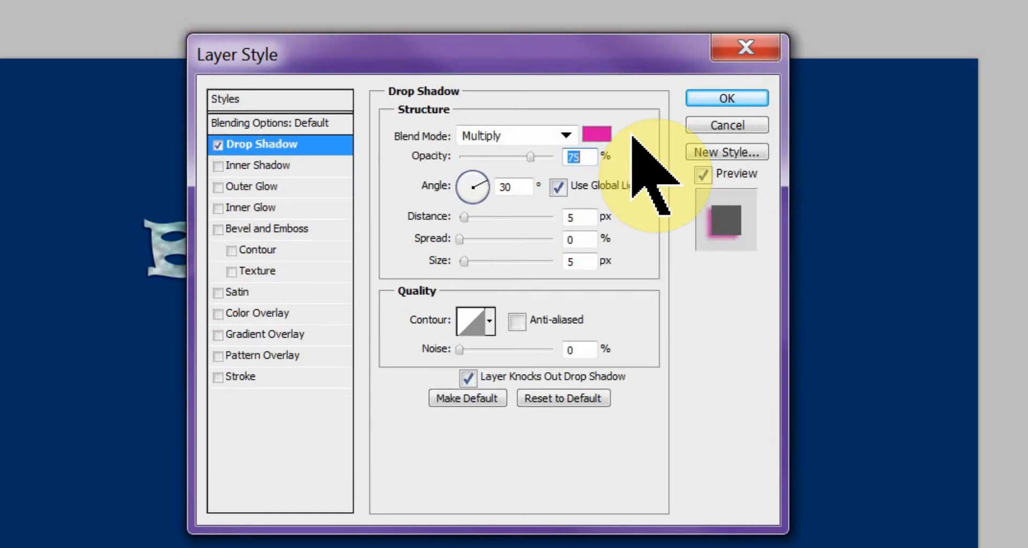
left_click_drag(463, 261, 498, 262)
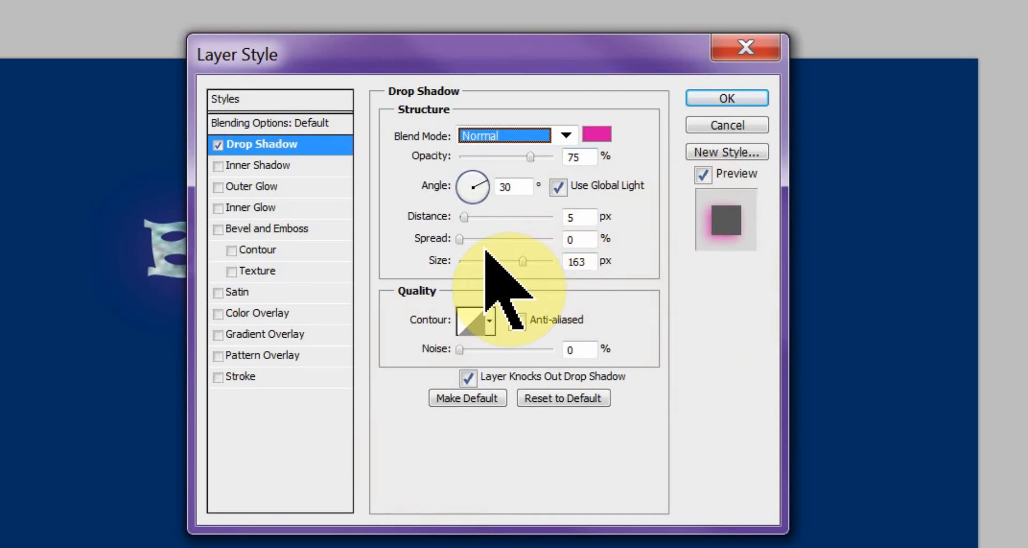
mouse_move(461, 217)
left_mouse_down()
mouse_move(490, 218)
mouse_move(458, 216)
left_mouse_up()
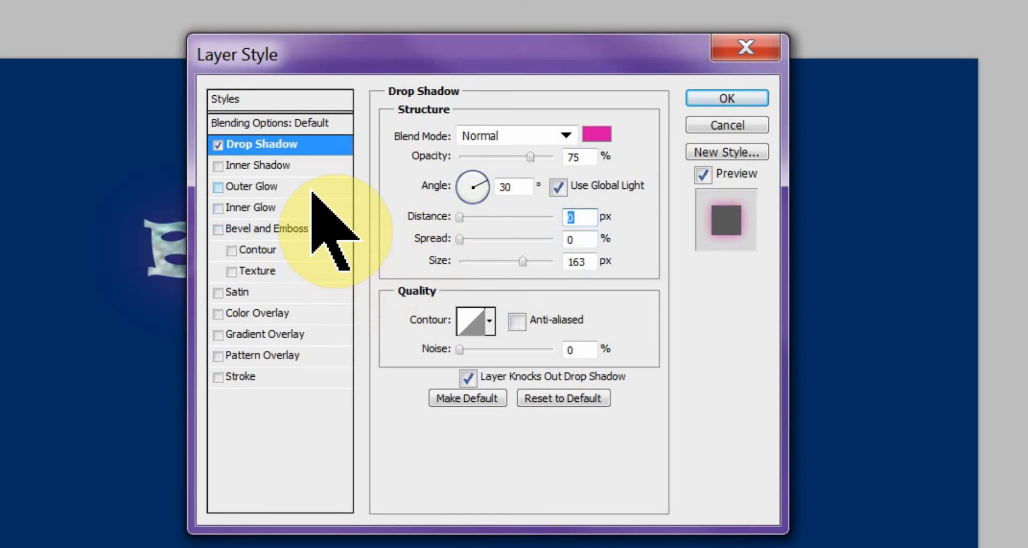
Add a Bevel and Emboss effect with the Emboss style, 908% depth and 1 px soften, keeping the lettering uncovered by the dialog
left_click(218, 229)
left_click(255, 229)
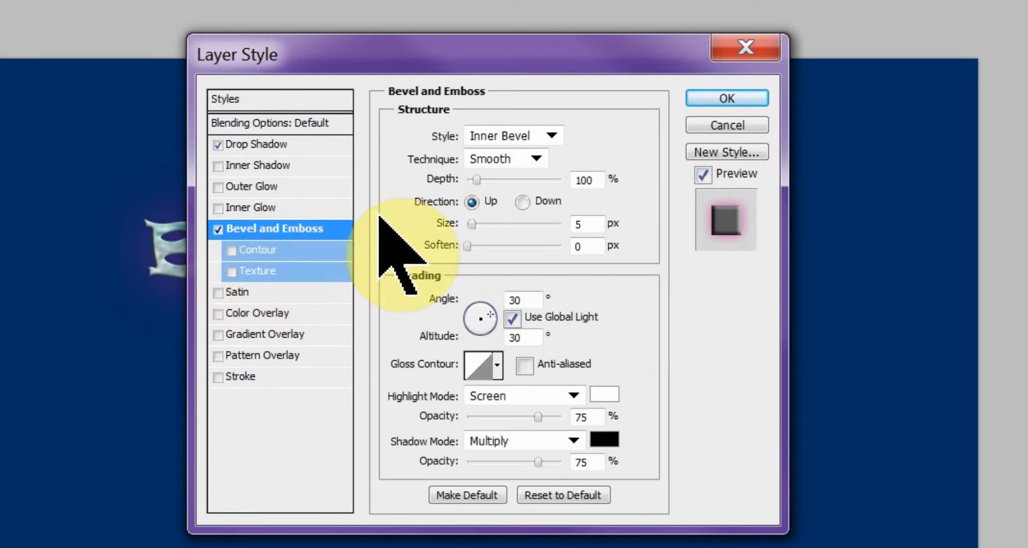
left_click(558, 134)
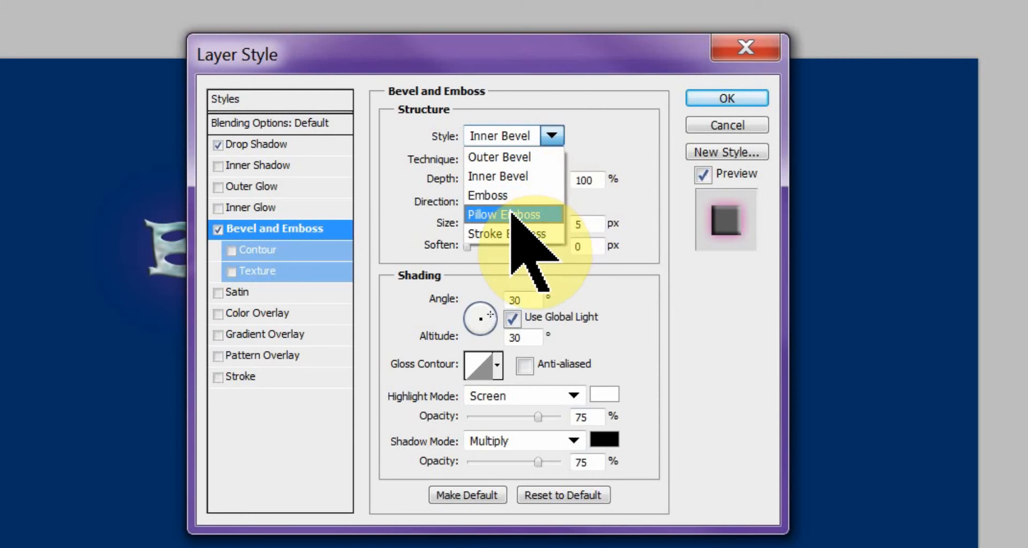
left_click(516, 190)
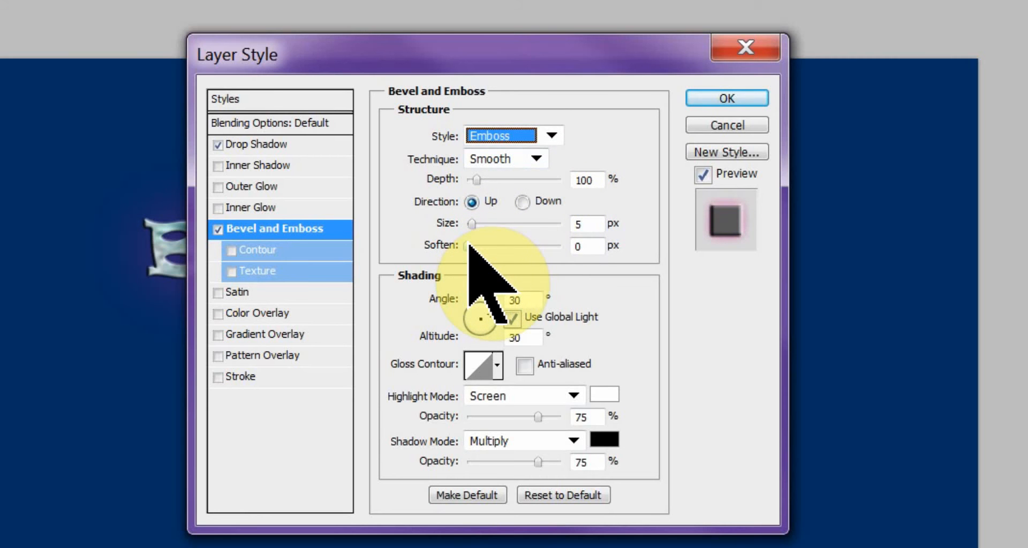
left_click_drag(469, 245, 474, 246)
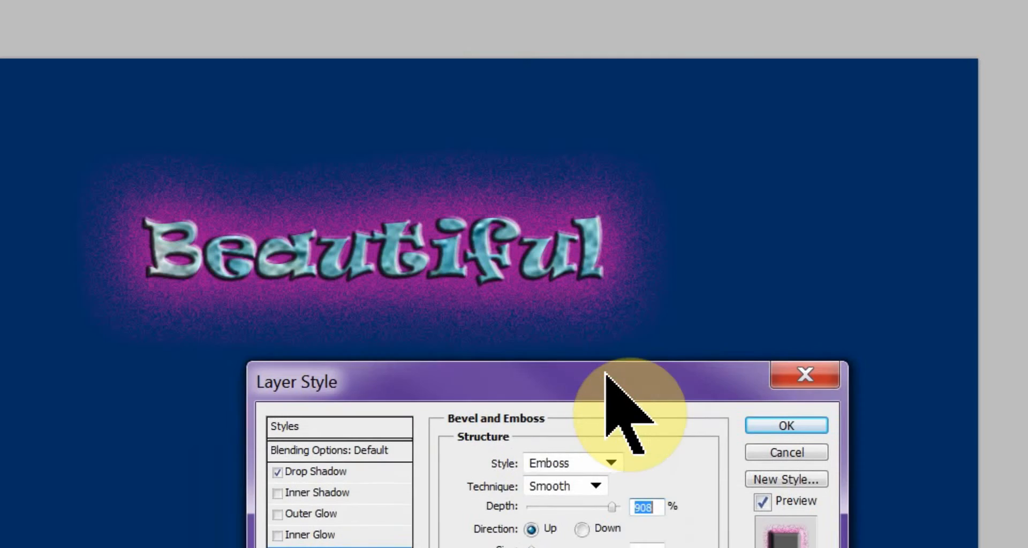
left_click_drag(605, 374, 681, 333)
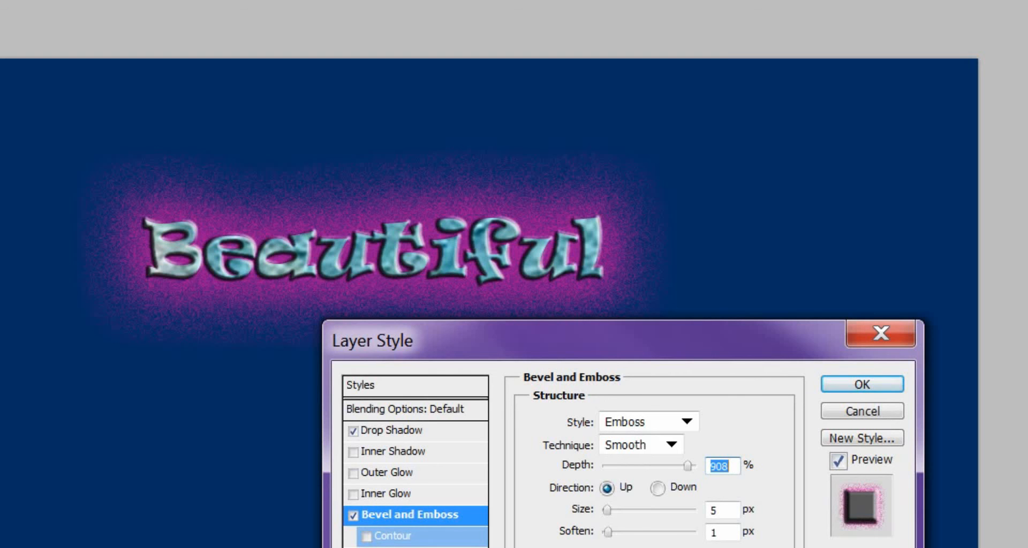
Set the bevel's highlight and shadow modes to Normal and its shadow color to light pink (eca4e3)
left_click(662, 546)
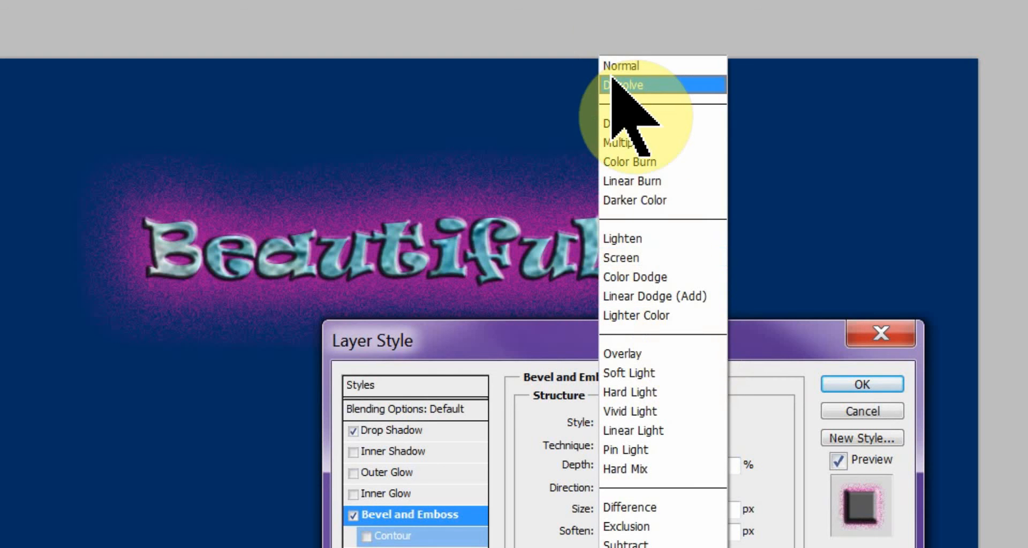
left_click(617, 69)
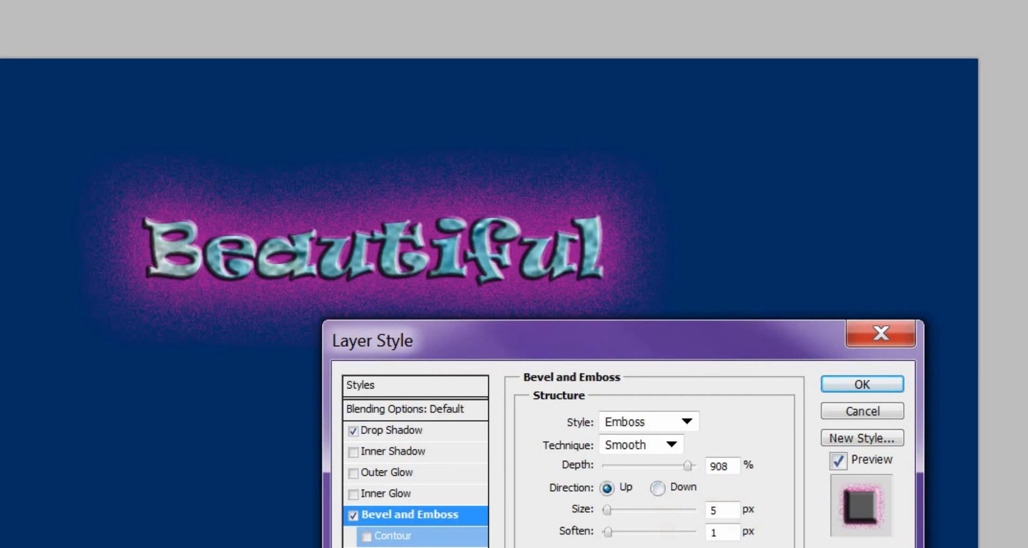
left_click(752, 546)
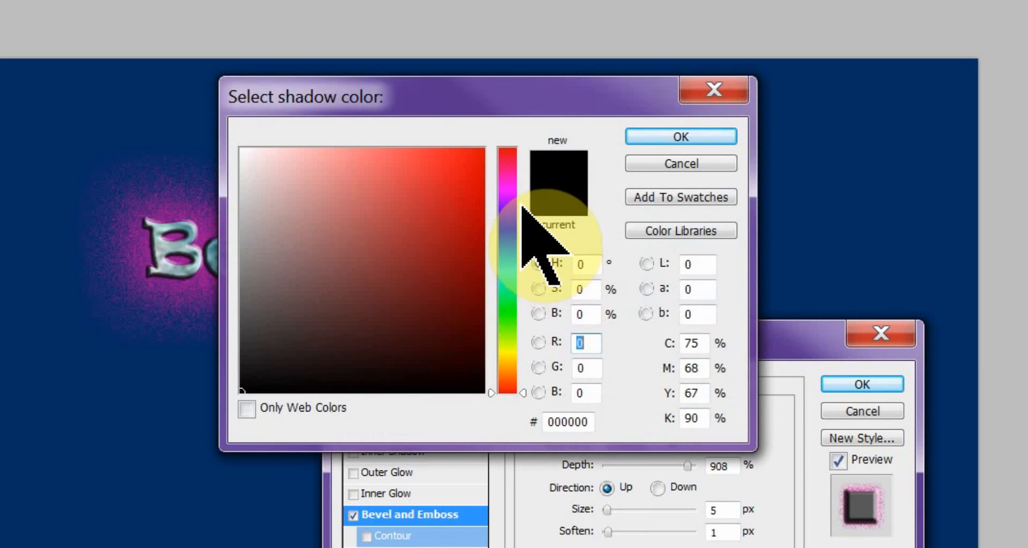
left_click(515, 183)
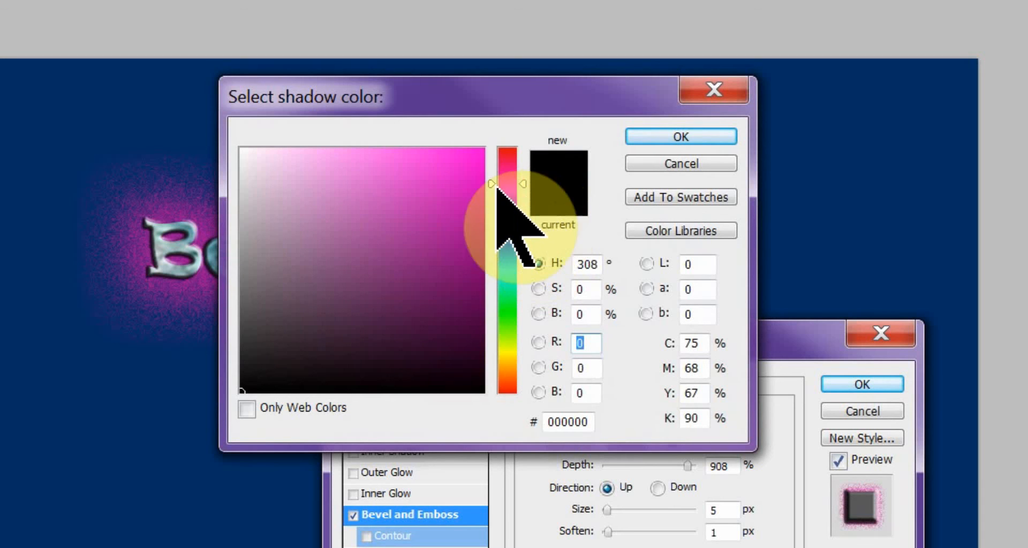
left_click(315, 167)
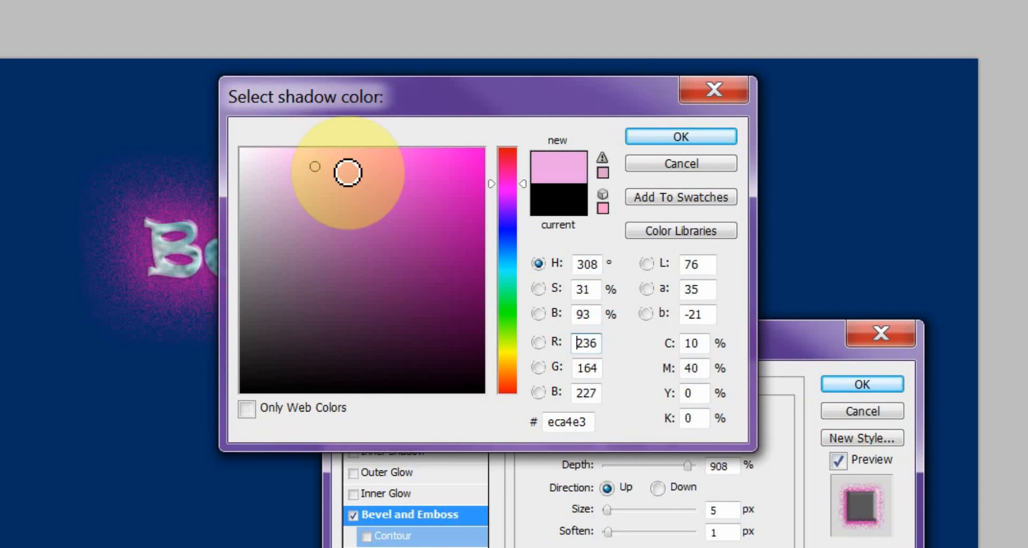
left_click(702, 134)
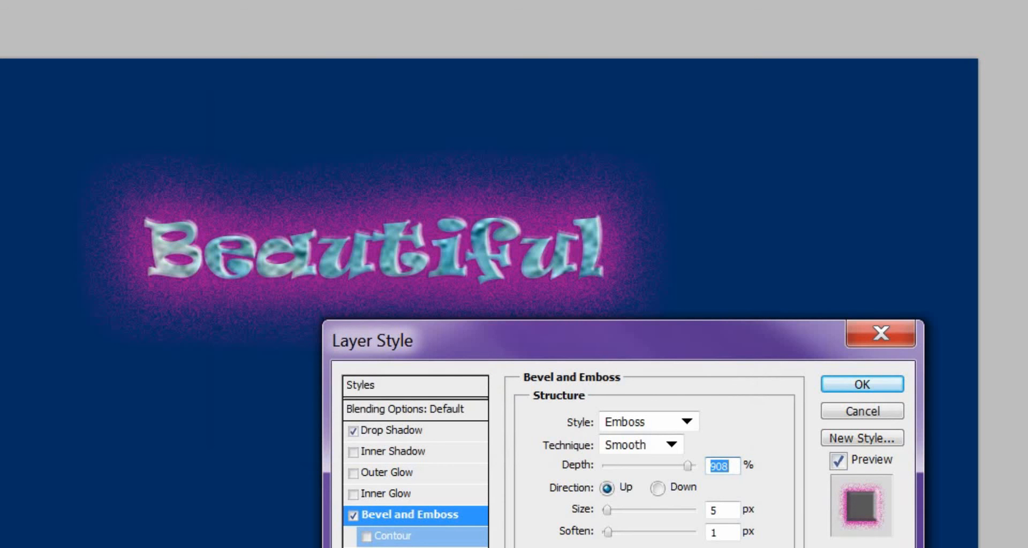
left_click(690, 547)
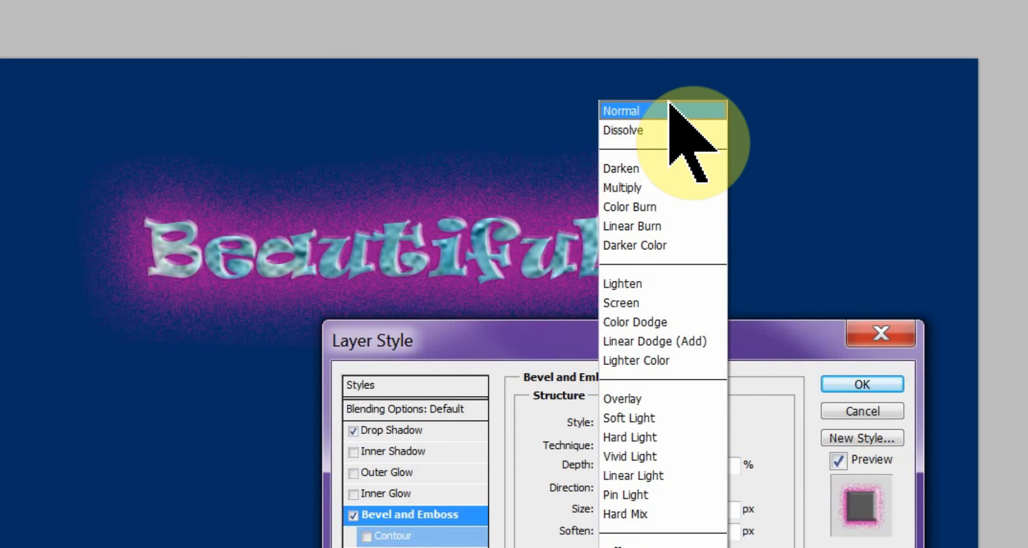
left_click(669, 107)
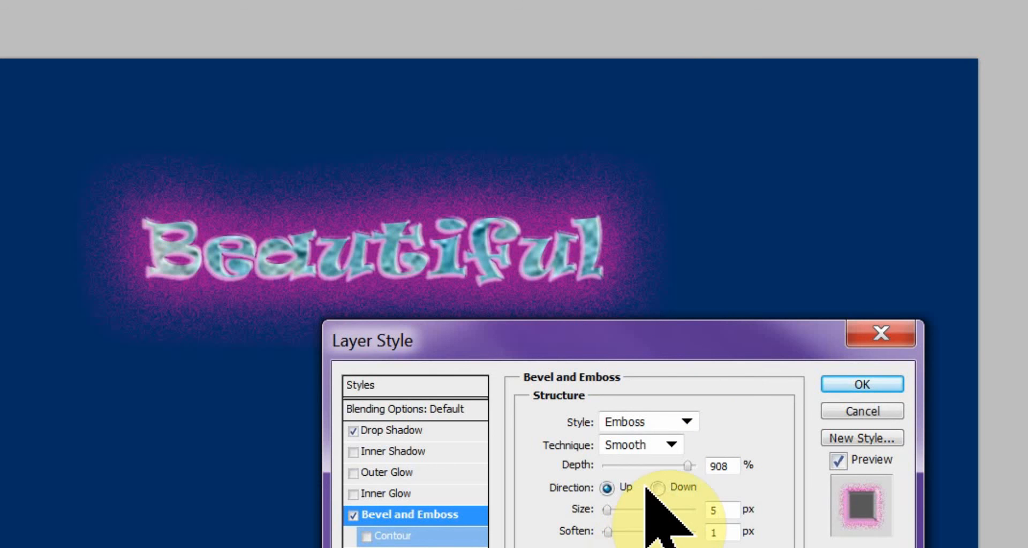
Change the bevel technique to Chisel Hard and apply the layer style to the text
left_click(671, 444)
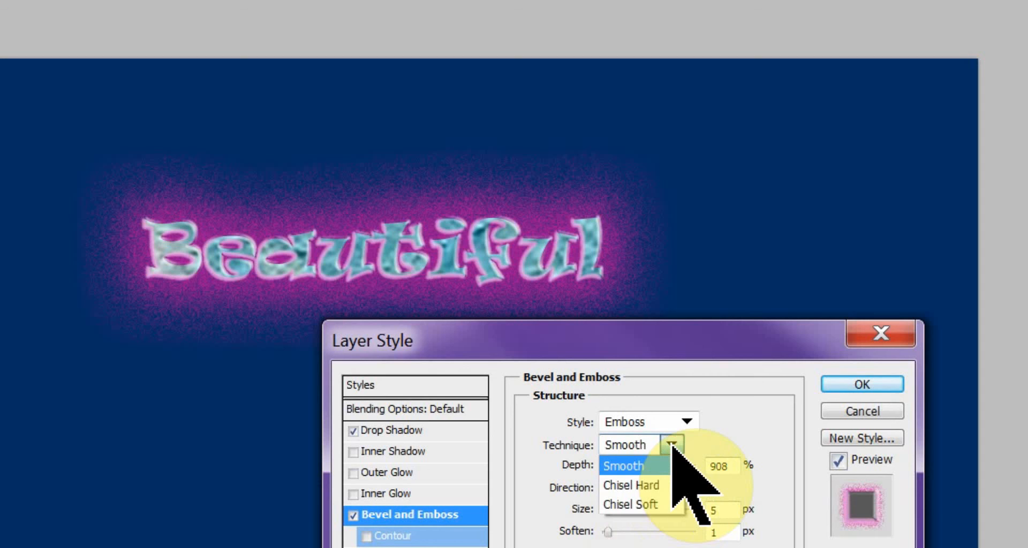
left_click(669, 484)
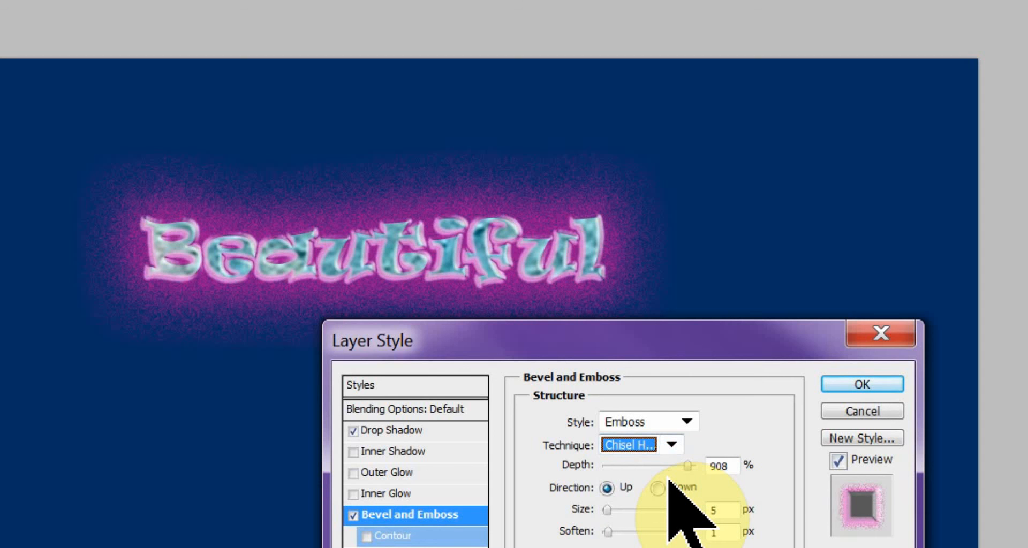
left_click(868, 382)
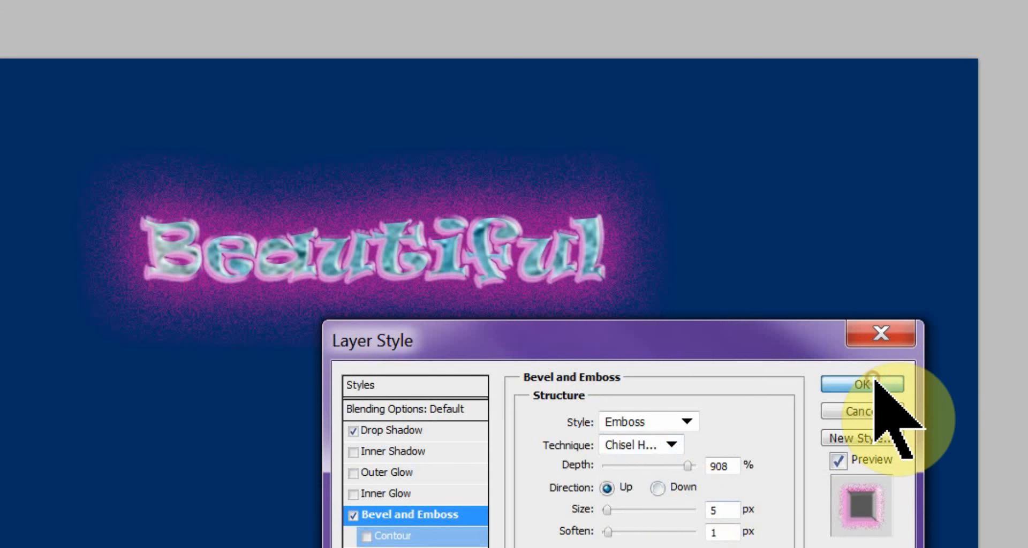